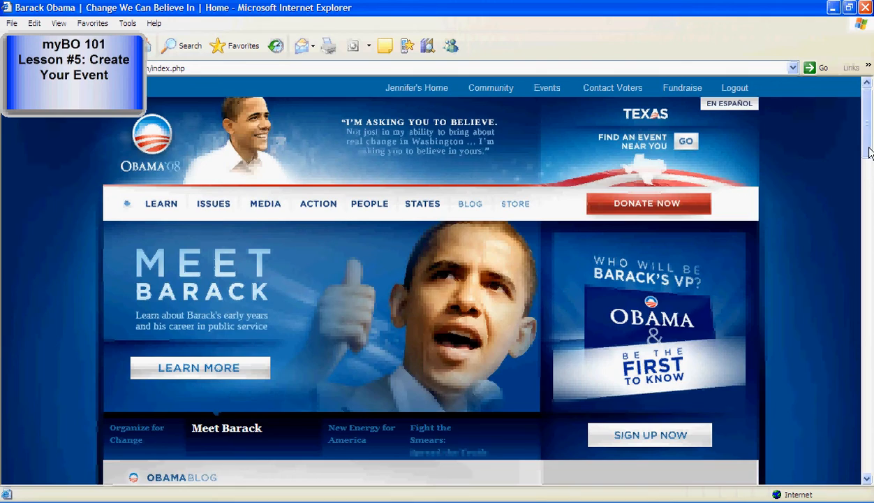
Log in to MyBo from the campaign home page and open the form for creating an event
{"action": "left_click_drag", "start_coordinate": [869, 151], "coordinate": [871, 272]}
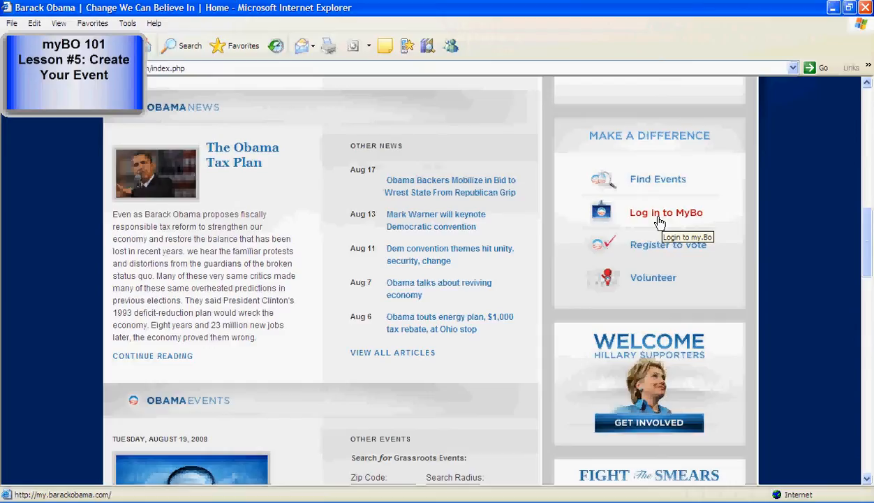
{"action": "left_click", "coordinate": [660, 222]}
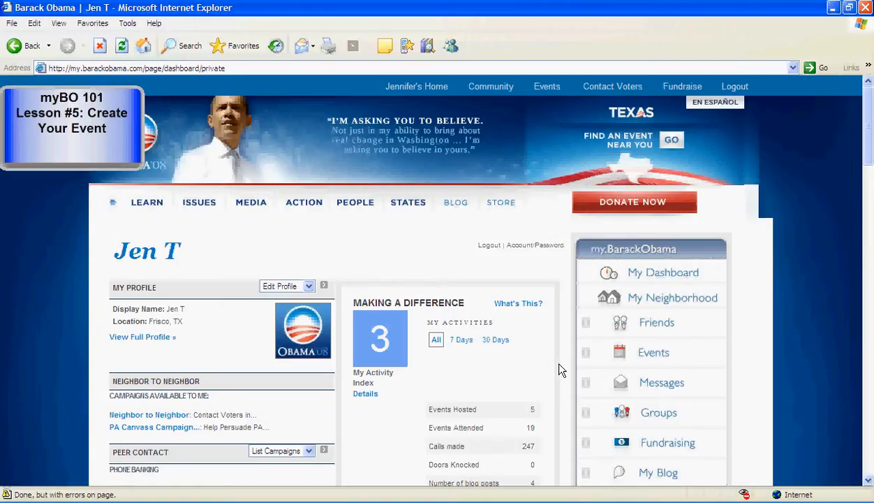
{"action": "left_click", "coordinate": [585, 355]}
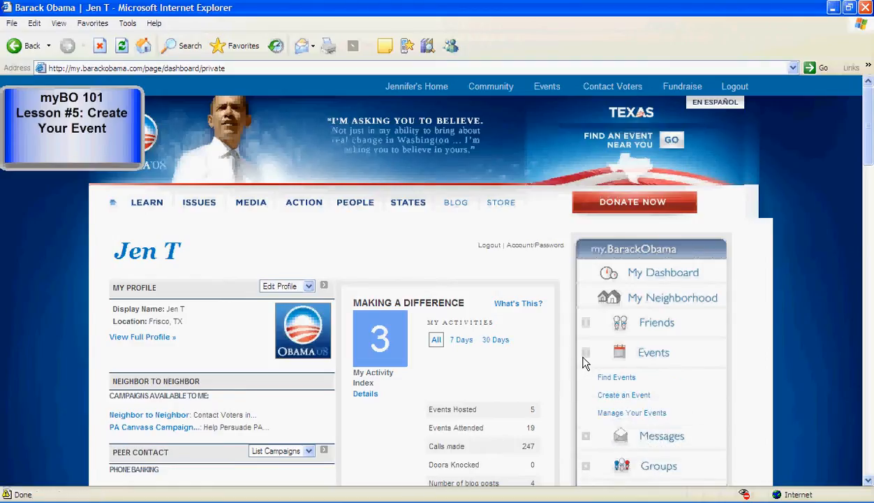
{"action": "left_click", "coordinate": [599, 396]}
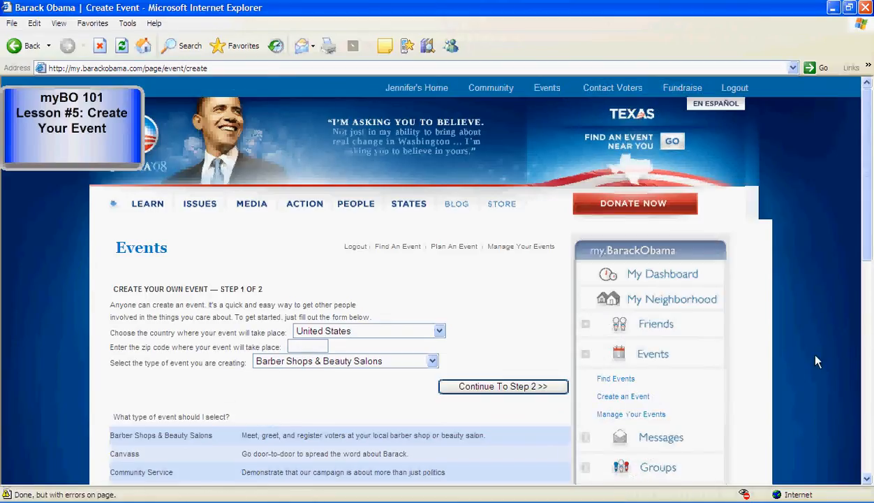
Enter zip code 75035, choose Voter Registration Drive as the event type, and continue to step 2
{"action": "scroll", "coordinate": [871, 234], "scroll_direction": "down", "scroll_amount": 4}
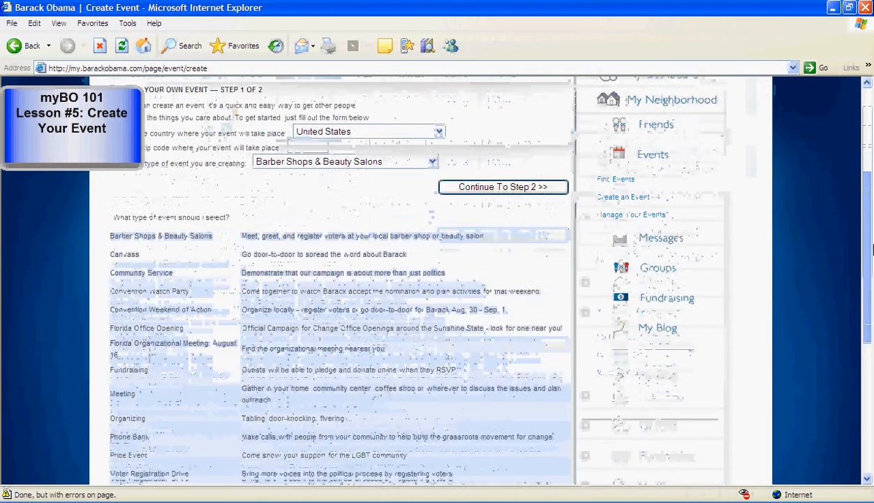
{"action": "scroll", "coordinate": [460, 203], "scroll_direction": "up", "scroll_amount": 4}
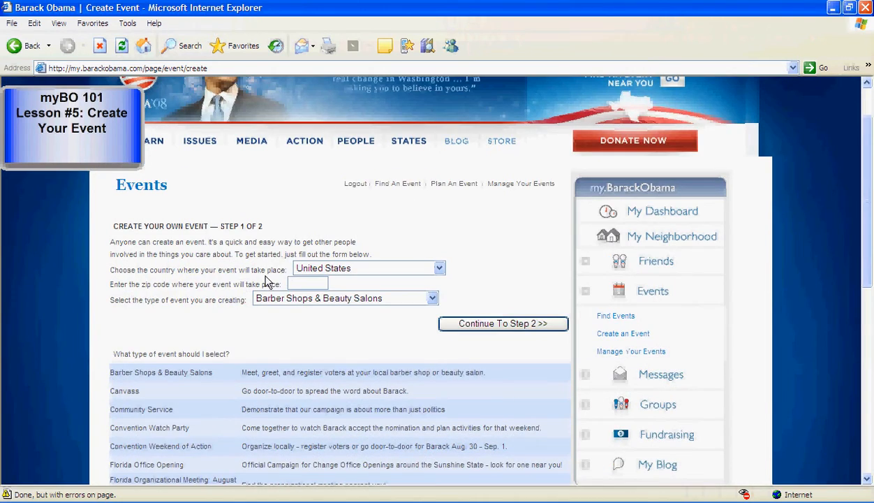
{"action": "left_click", "coordinate": [315, 283]}
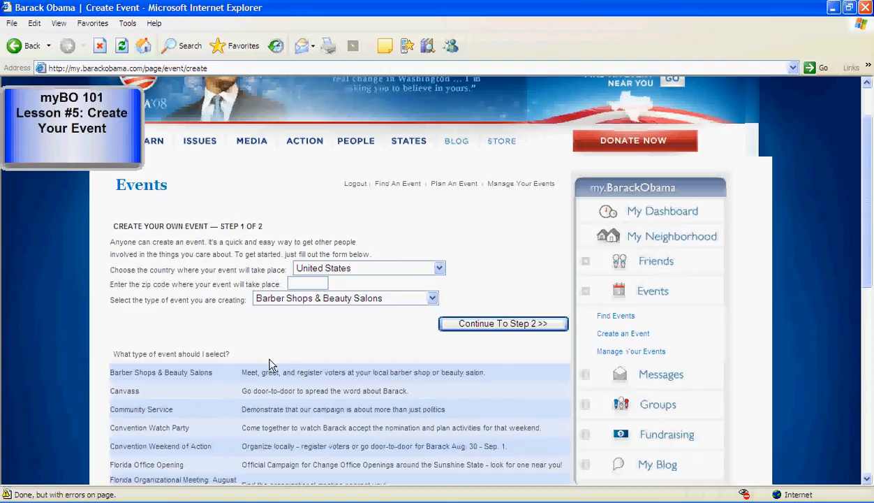
{"action": "type", "text": "75035"}
{"action": "left_click", "coordinate": [317, 303]}
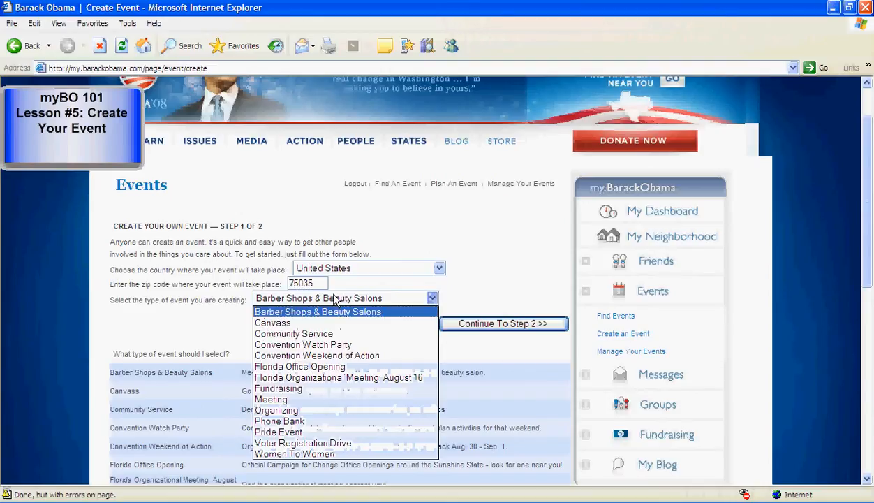
{"action": "left_click", "coordinate": [347, 442]}
{"action": "left_click", "coordinate": [367, 339]}
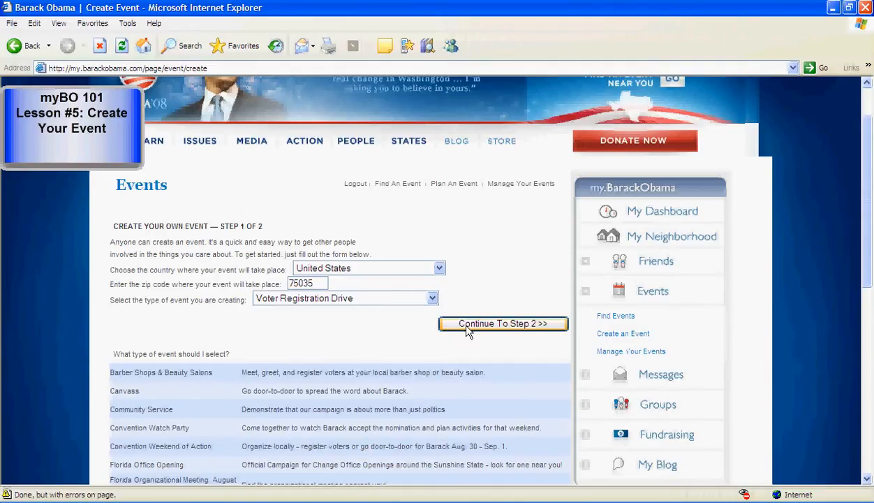
{"action": "left_click_drag", "start_coordinate": [866, 226], "coordinate": [866, 314]}
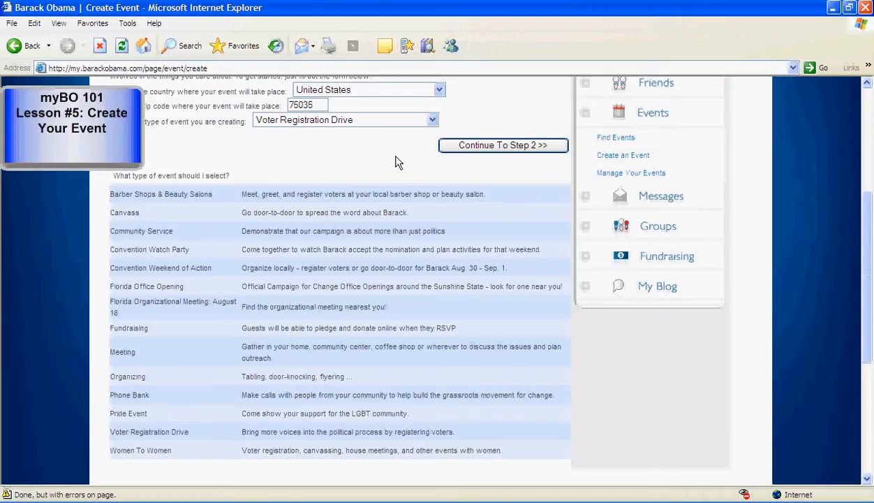
{"action": "left_click", "coordinate": [456, 148]}
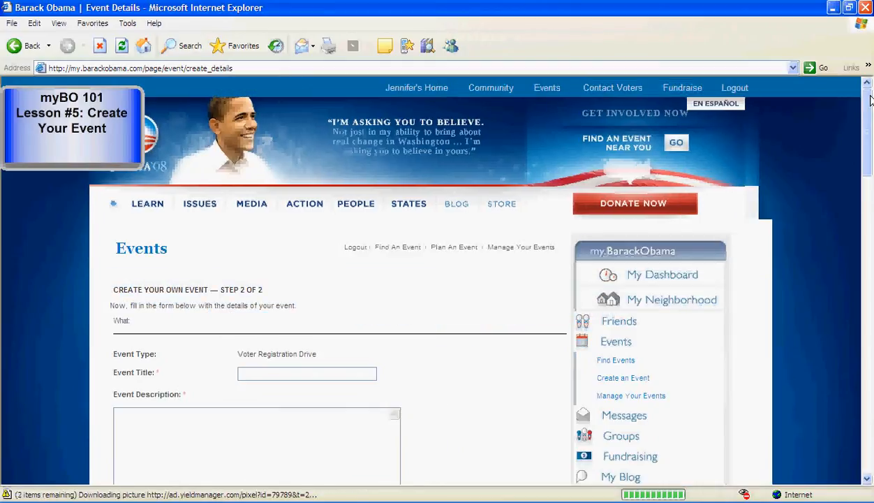
Title the event "Dummy Test event for training" and enter "This is a test" as its description
{"action": "scroll", "coordinate": [850, 171], "scroll_direction": "down", "scroll_amount": 3}
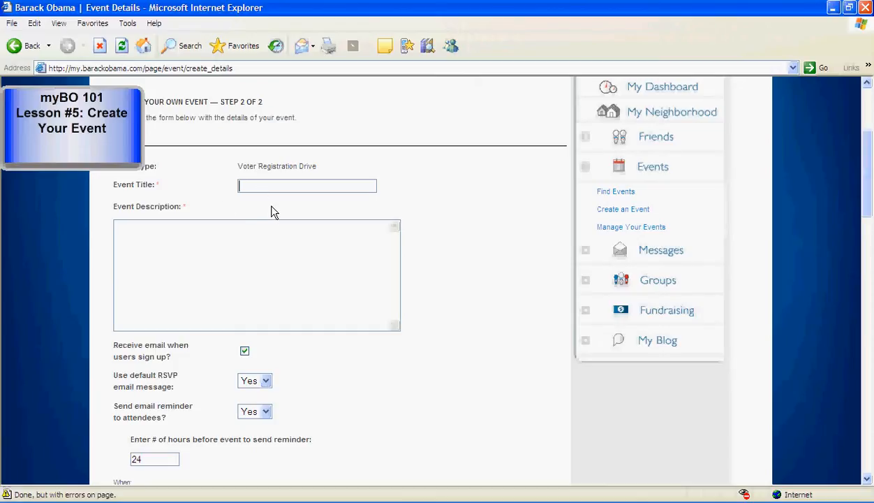
{"action": "type", "text": "Dummy Test event for training"}
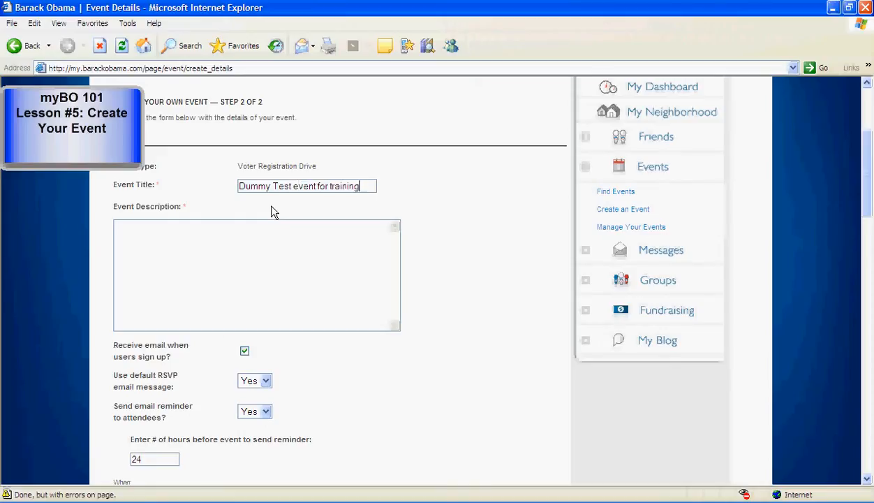
{"action": "key", "text": "Tab"}
{"action": "type", "text": "This is a test"}
Turn off the default RSVP email message and write "Test RSVP email message" as the plain text version
{"action": "left_click_drag", "start_coordinate": [869, 202], "coordinate": [872, 238]}
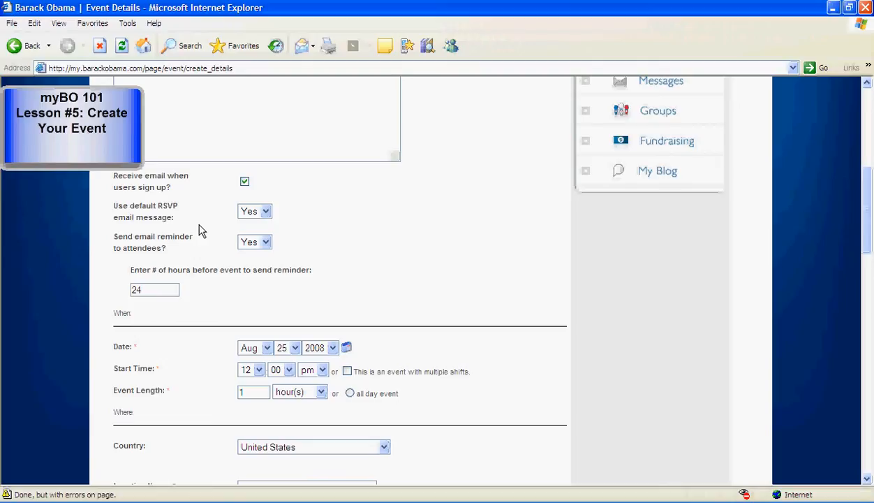
{"action": "left_click", "coordinate": [253, 216]}
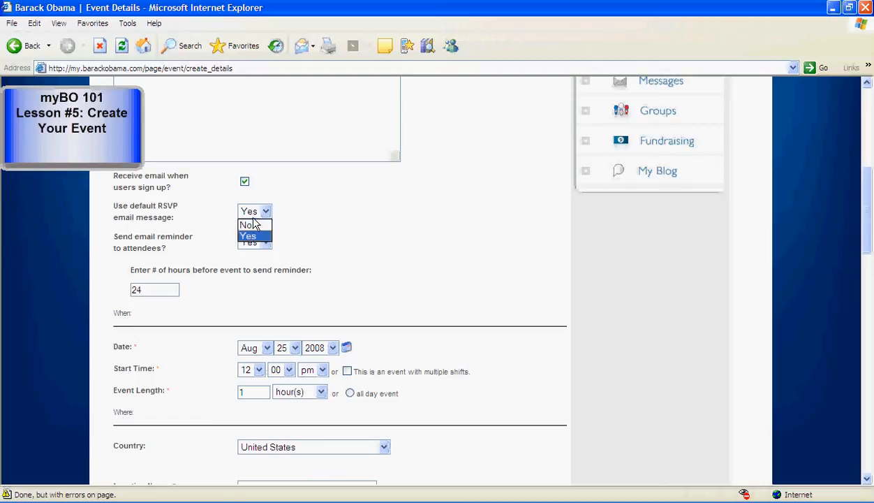
{"action": "left_click", "coordinate": [256, 226]}
{"action": "left_click", "coordinate": [238, 271]}
{"action": "type", "text": "Test R"}
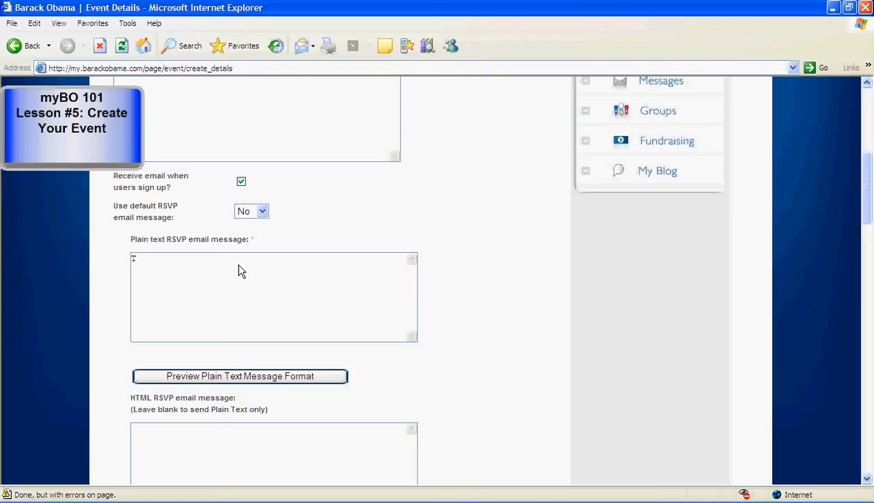
{"action": "type", "text": "SVP email message"}
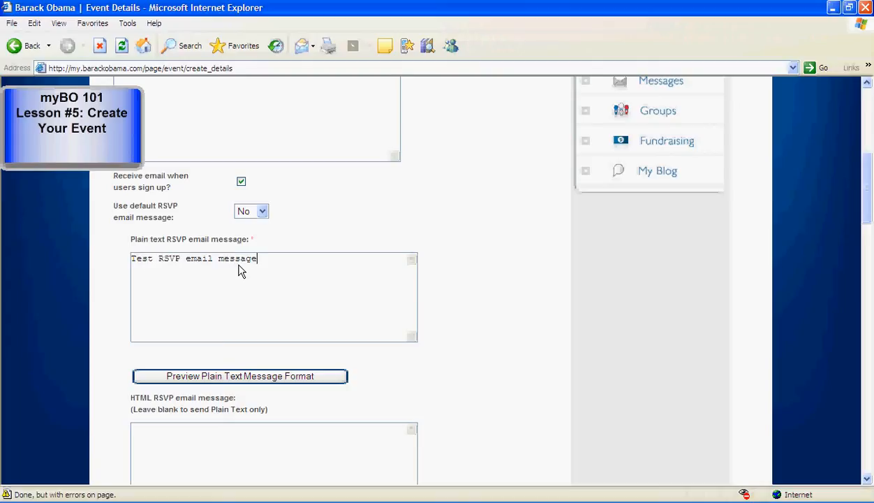
Add a separate paragraph to the plain text RSVP message giving the contact's first name and a placeholder phone number
{"action": "key", "text": "Return"}
{"action": "key", "text": "Return"}
{"action": "type", "text": "Your contact is Jen and she can be reach"}
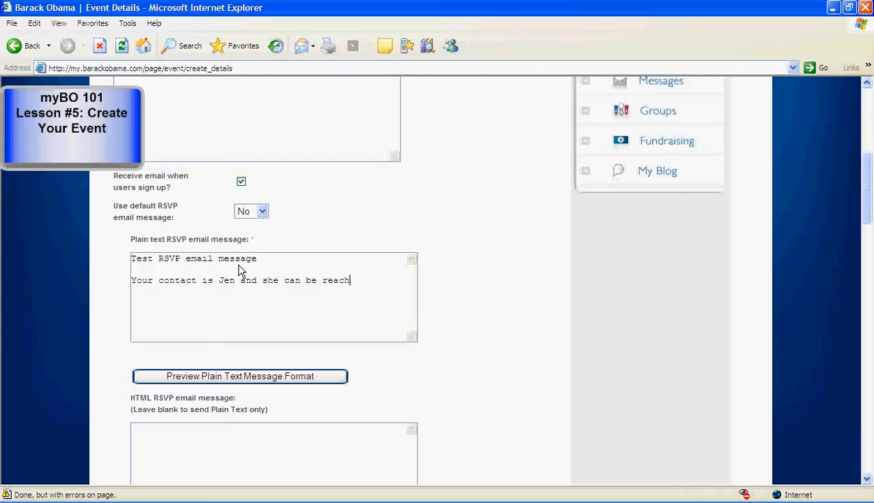
{"action": "type", "text": "ed at xxx-xxx-xxxx"}
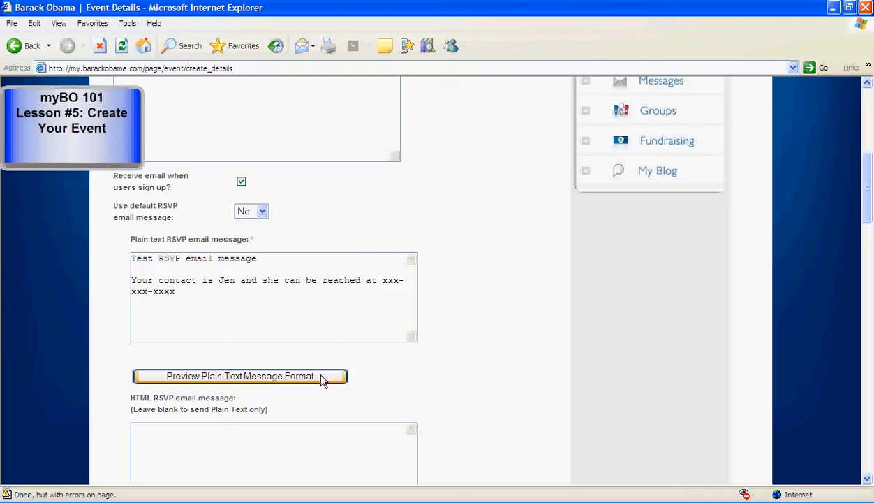
Add the line "For details on the event, visit %%EVENT_URL%%" below the contact details, using the listed event URL tag
{"action": "scroll", "coordinate": [848, 178], "scroll_direction": "down", "scroll_amount": 5}
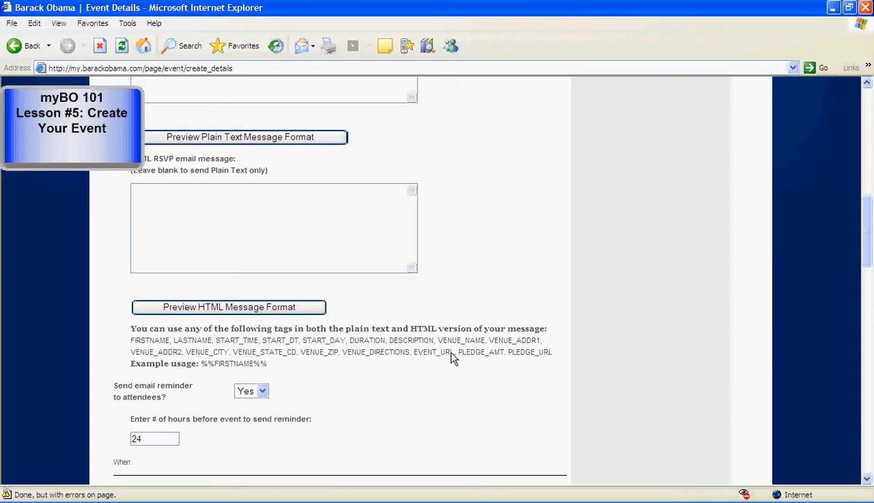
{"action": "left_click_drag", "start_coordinate": [452, 358], "coordinate": [413, 346]}
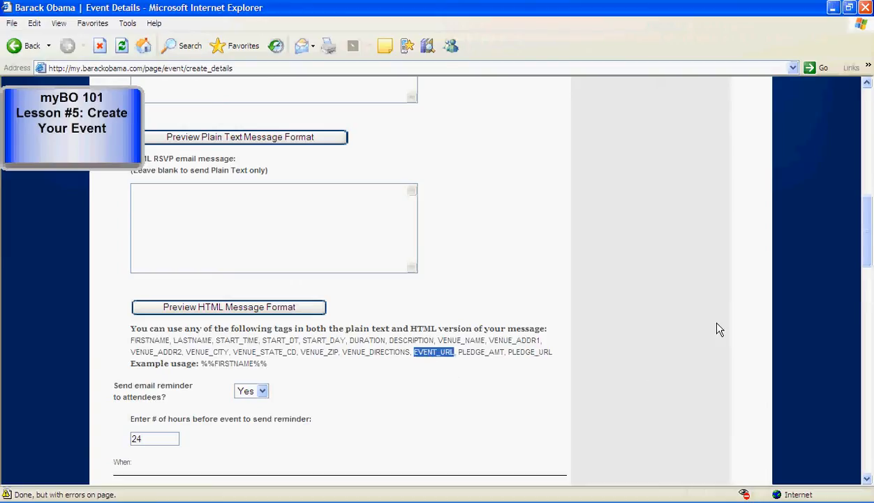
{"action": "scroll", "coordinate": [831, 259], "scroll_direction": "up", "scroll_amount": 3}
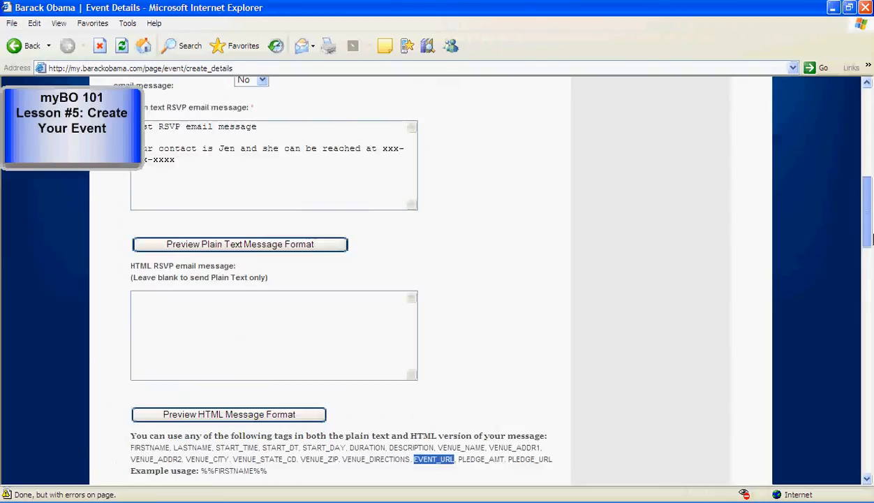
{"action": "left_click", "coordinate": [241, 193]}
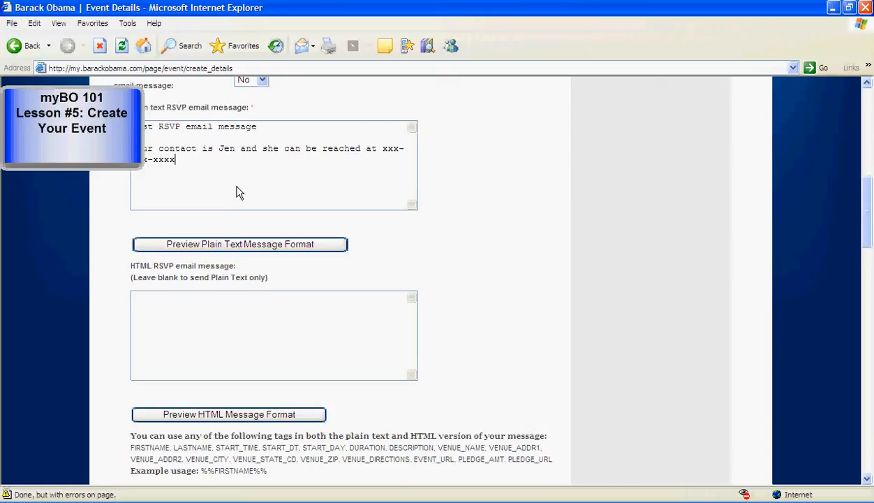
{"action": "key", "text": "Return"}
{"action": "type", "text": "For details on the event, visit"}
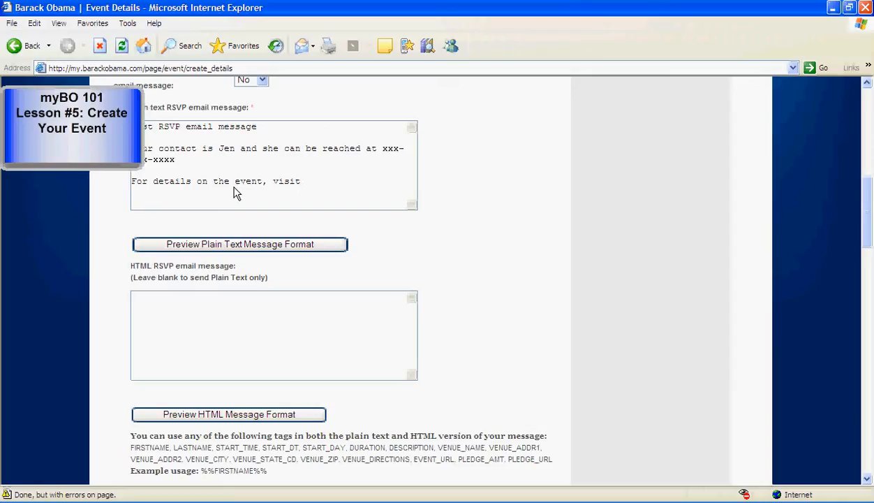
{"action": "type", "text": "%%EVENT_URL%%"}
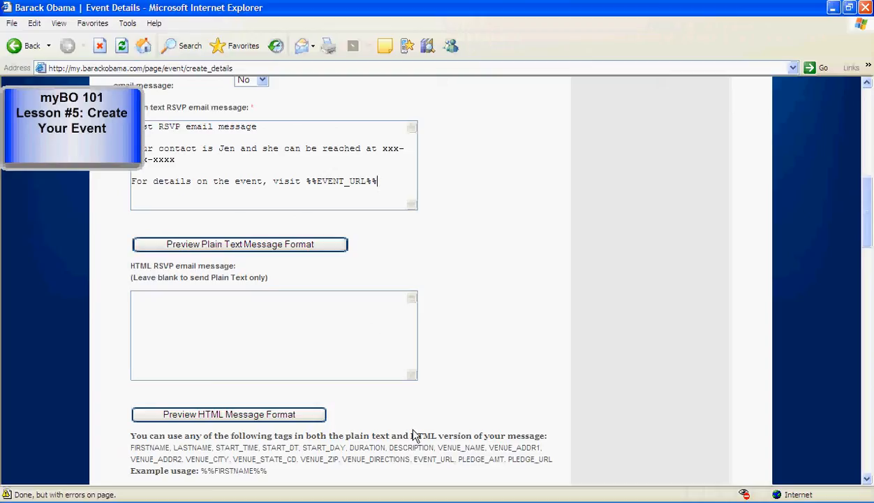
{"action": "left_click_drag", "start_coordinate": [414, 459], "coordinate": [446, 462]}
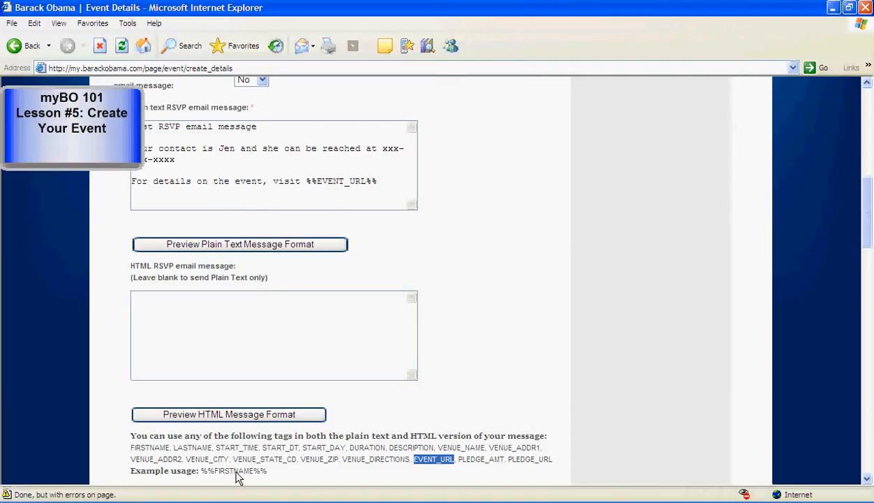
Pick August 25, 2008 as the event date from the calendar
{"action": "left_click_drag", "start_coordinate": [868, 195], "coordinate": [868, 266]}
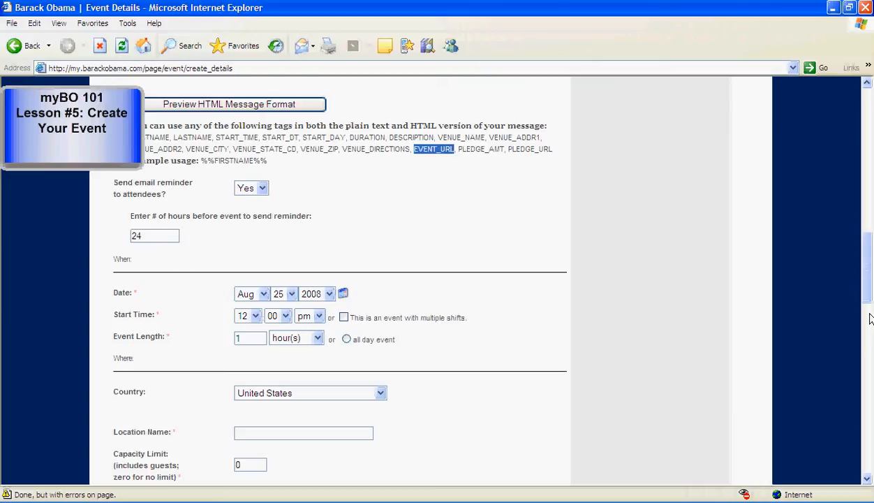
{"action": "scroll", "coordinate": [768, 324], "scroll_direction": "down", "scroll_amount": 2}
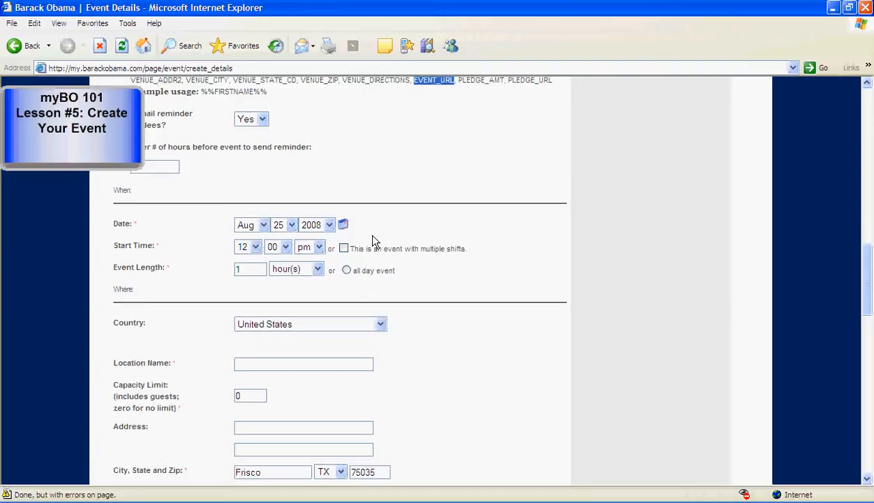
{"action": "left_click", "coordinate": [344, 223]}
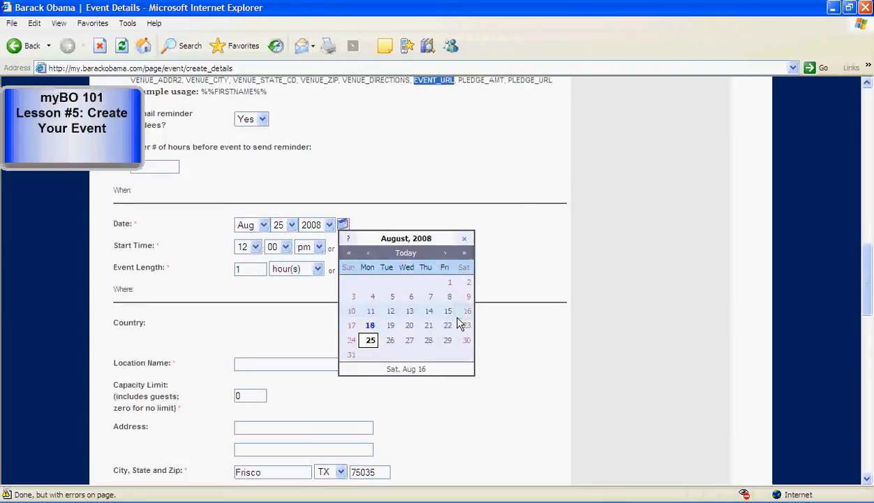
{"action": "left_click", "coordinate": [371, 341]}
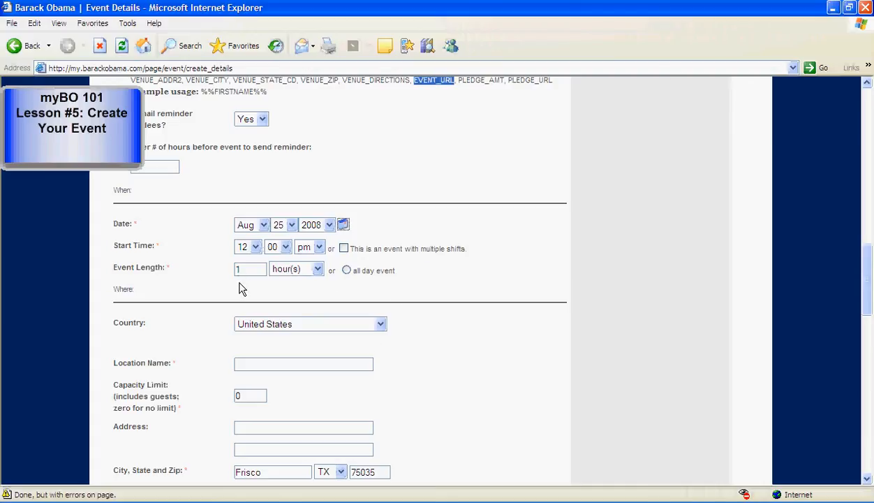
Mark the event as having multiple shifts and set the end hour of shift 1 to 01
{"action": "left_click", "coordinate": [341, 249]}
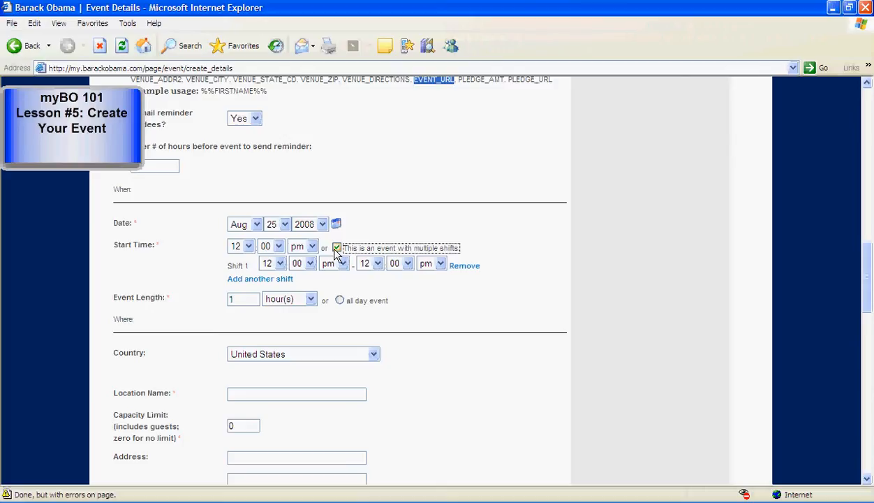
{"action": "left_click", "coordinate": [372, 266]}
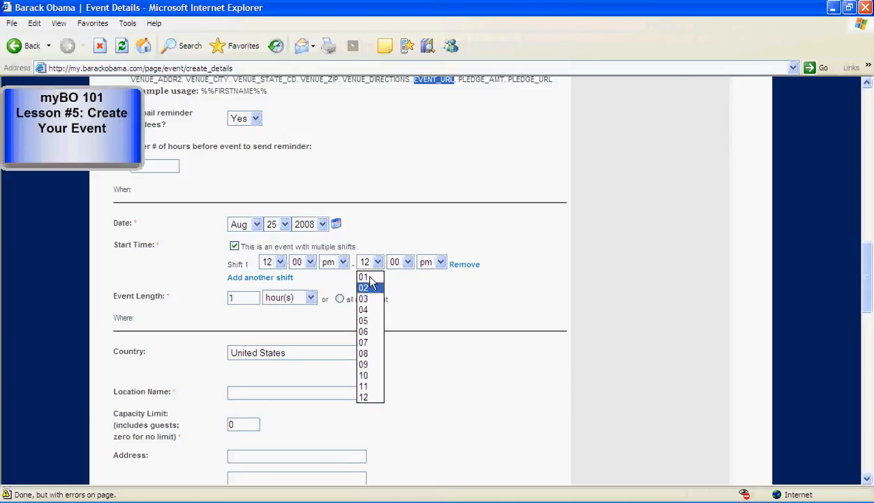
{"action": "left_click", "coordinate": [371, 279]}
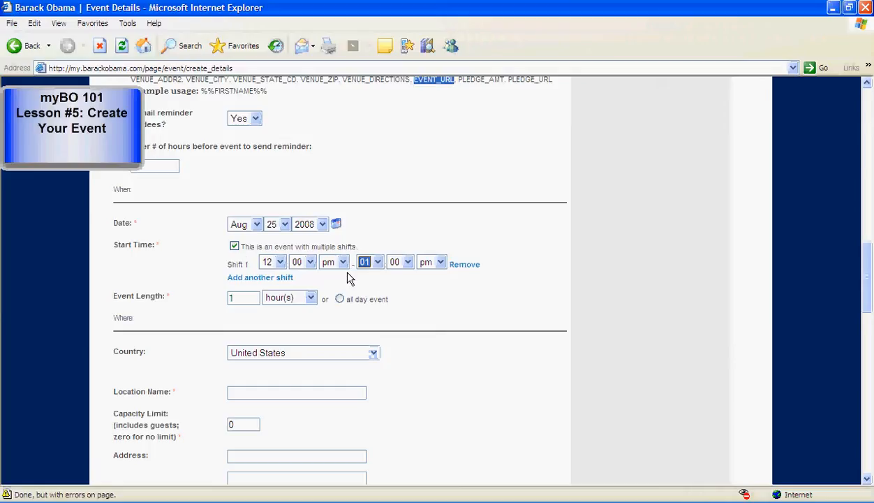
Add a second shift from 01:00 pm to 02:00 pm and set the event length to 2 hours
{"action": "left_click", "coordinate": [246, 278]}
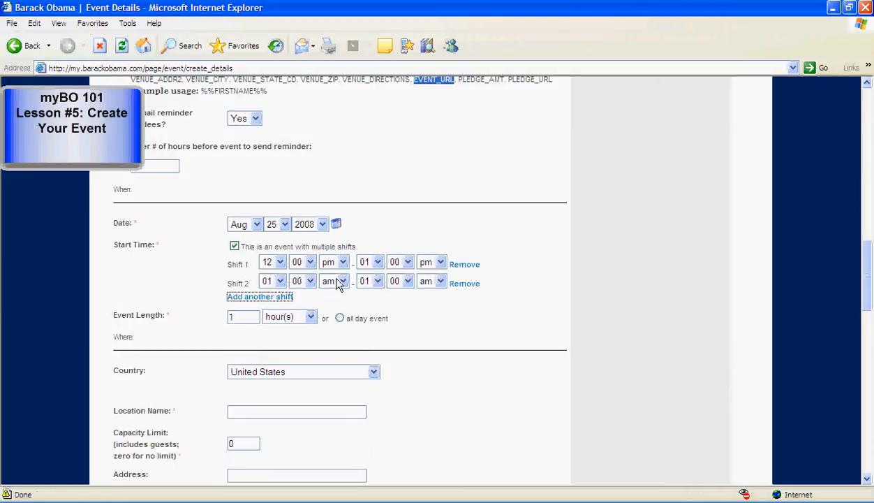
{"action": "left_click", "coordinate": [334, 299]}
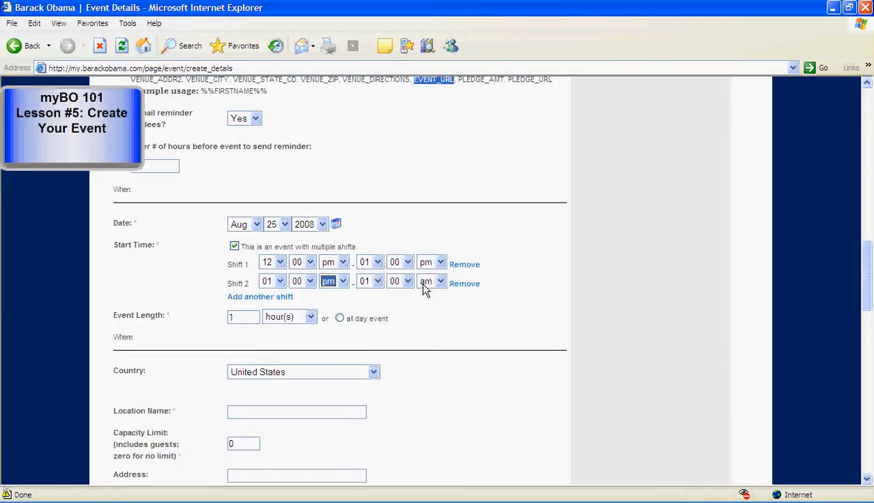
{"action": "left_click", "coordinate": [378, 281]}
{"action": "left_click", "coordinate": [367, 306]}
{"action": "left_click", "coordinate": [428, 283]}
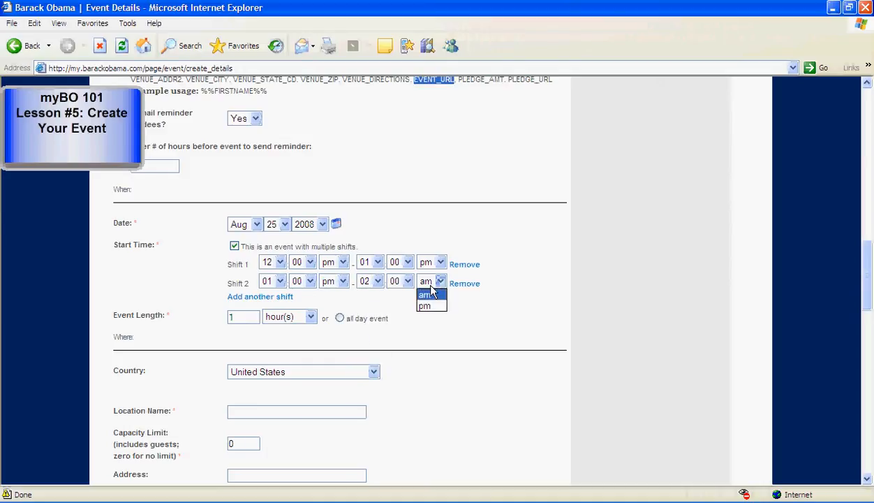
{"action": "left_click", "coordinate": [431, 307]}
{"action": "left_click", "coordinate": [236, 318]}
{"action": "type", "text": "2"}
Name the venue "Test Location" and enter its street address on the first address line
{"action": "left_click_drag", "start_coordinate": [868, 261], "coordinate": [865, 299]}
{"action": "left_click", "coordinate": [260, 201]}
{"action": "type", "text": "Test Location"}
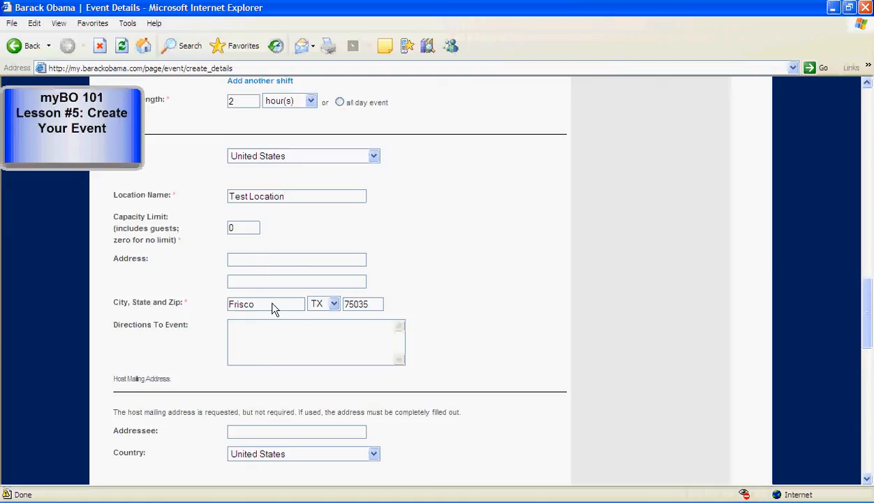
{"action": "left_click", "coordinate": [251, 262]}
{"action": "type", "text": "123 Test Street"}
Enter "test directions" as the directions to the event
{"action": "left_click_drag", "start_coordinate": [868, 321], "coordinate": [869, 336]}
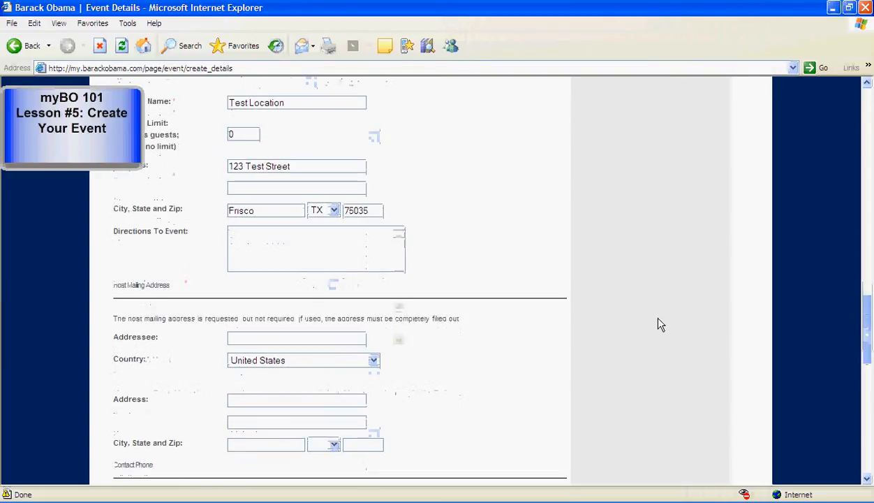
{"action": "left_click", "coordinate": [320, 243]}
{"action": "type", "text": "test directions"}
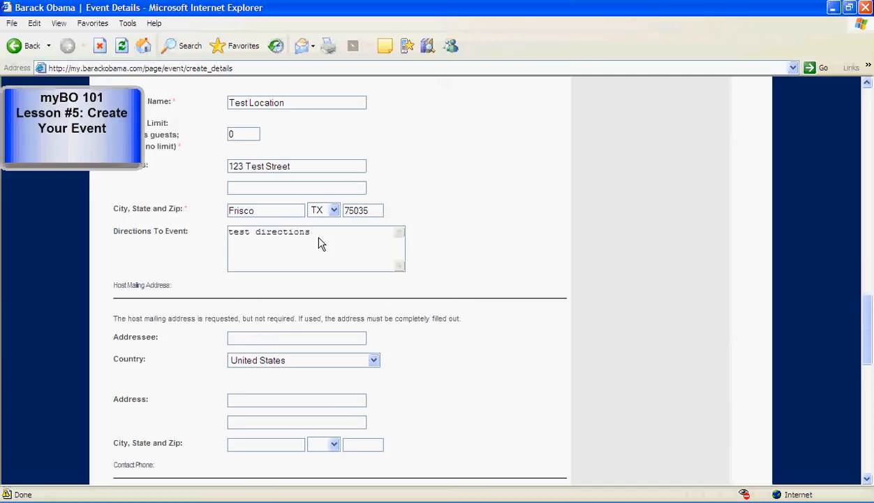
Choose the Obama Collin County group for posting the event and create the event
{"action": "scroll", "coordinate": [870, 314], "scroll_direction": "down", "scroll_amount": 3}
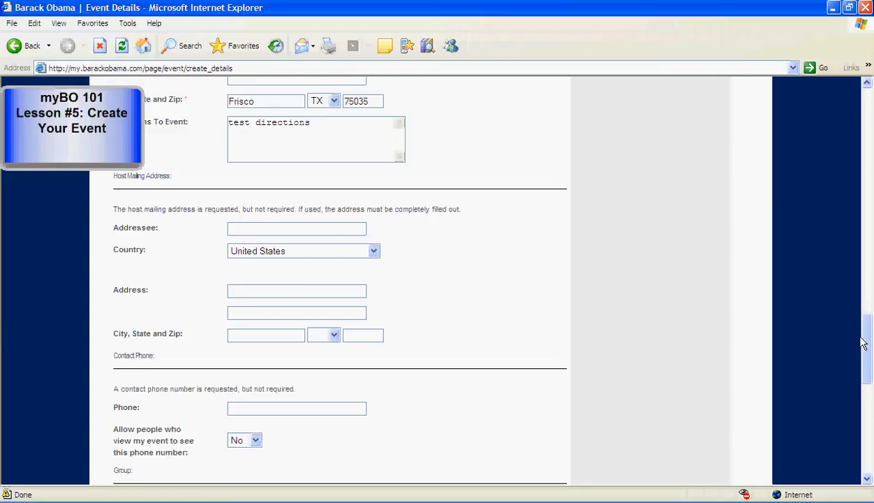
{"action": "left_click_drag", "start_coordinate": [867, 341], "coordinate": [872, 398]}
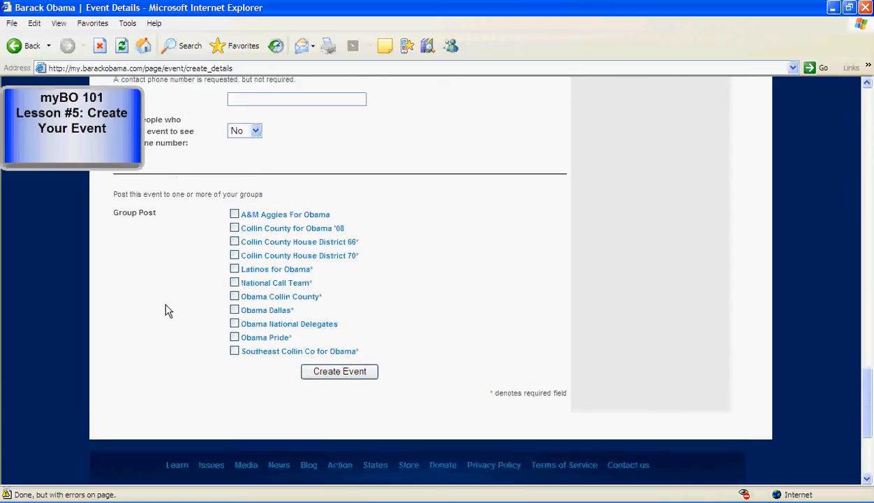
{"action": "left_click", "coordinate": [233, 299]}
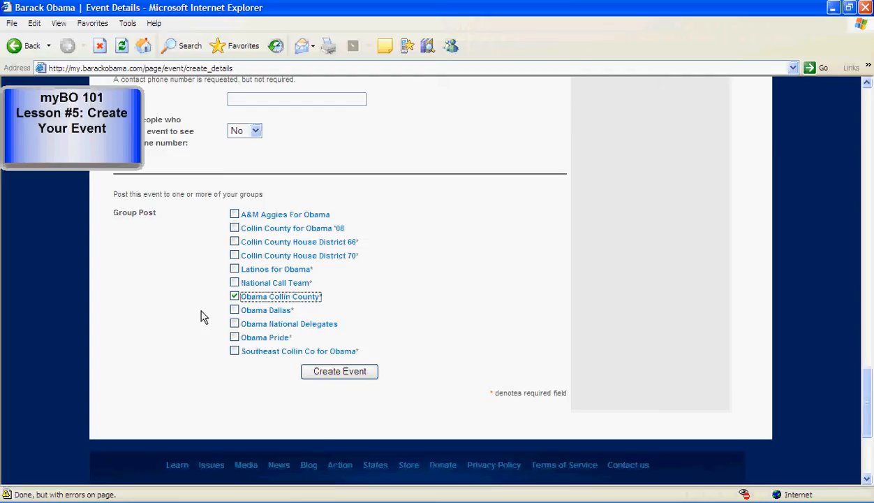
{"action": "left_click", "coordinate": [339, 370]}
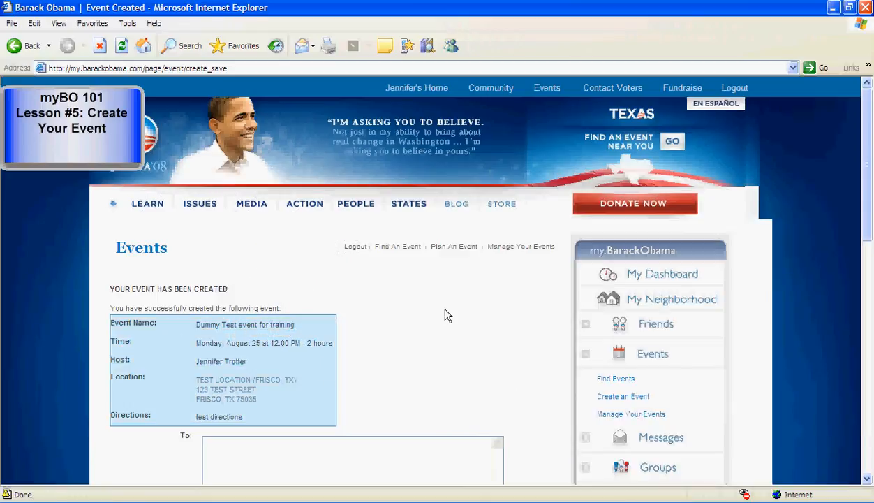
Examine the invitation form for the created event, including its recipient, subject and optional personal message fields
{"action": "scroll", "coordinate": [447, 316], "scroll_direction": "down", "scroll_amount": 3}
{"action": "scroll", "coordinate": [447, 316], "scroll_direction": "down", "scroll_amount": 2}
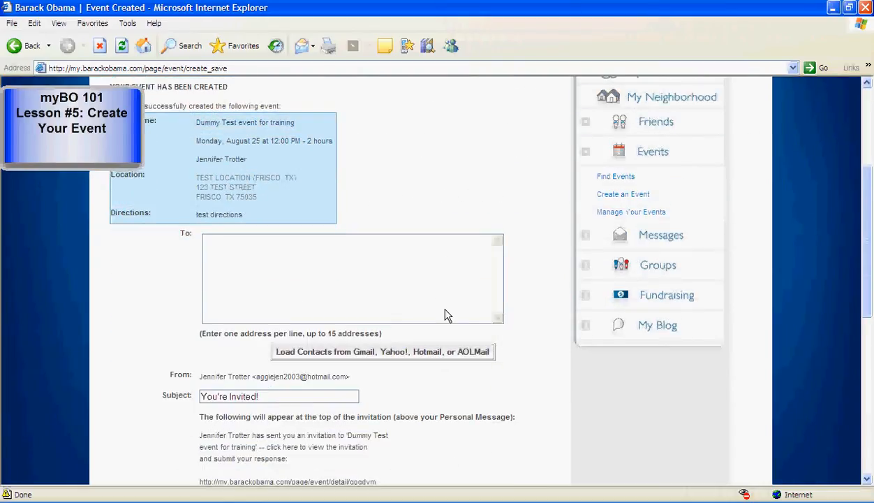
{"action": "left_click", "coordinate": [430, 289]}
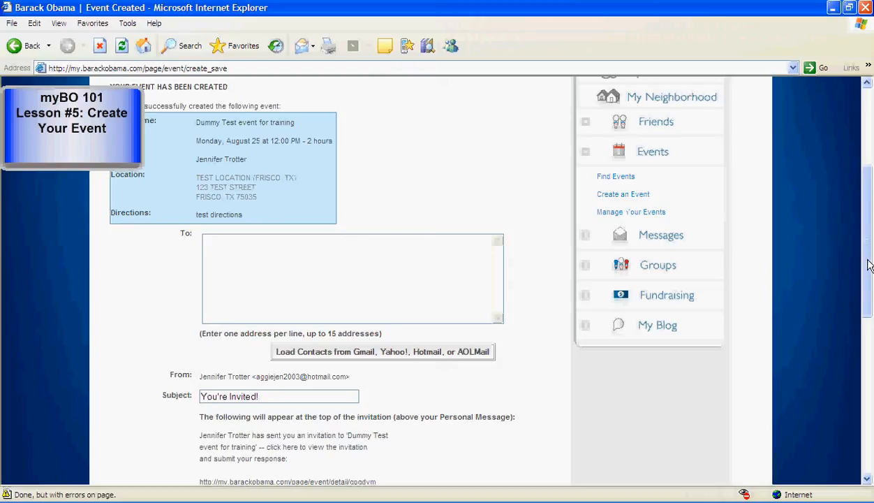
{"action": "mouse_move", "coordinate": [869, 264]}
{"action": "left_mouse_down"}
{"action": "mouse_move", "coordinate": [871, 331]}
{"action": "mouse_move", "coordinate": [869, 189]}
{"action": "mouse_move", "coordinate": [870, 268]}
{"action": "left_mouse_up"}
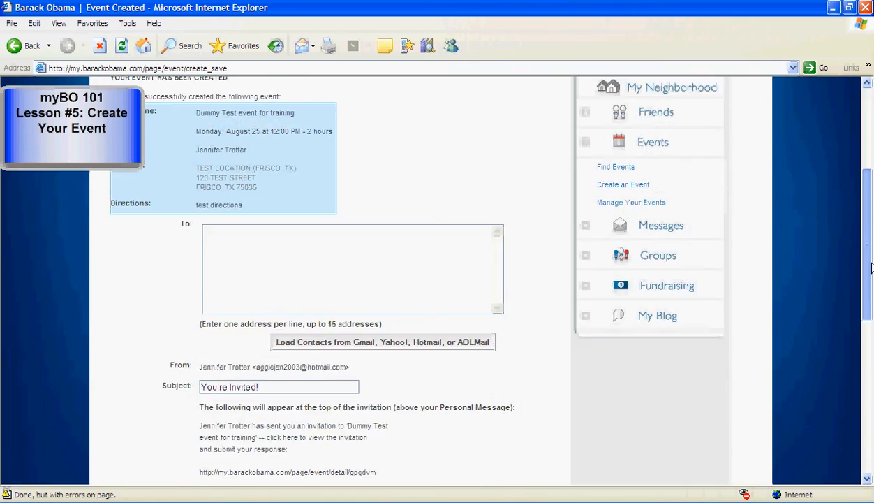
{"action": "left_click", "coordinate": [265, 283]}
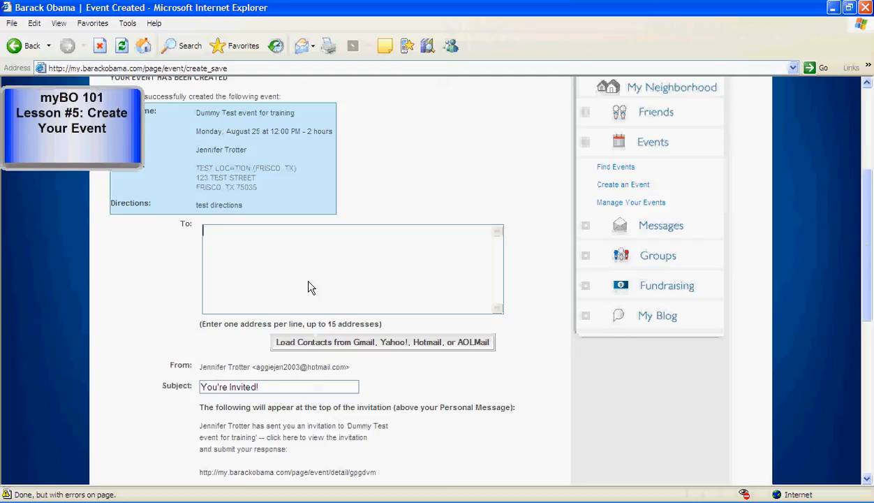
{"action": "left_click", "coordinate": [871, 326]}
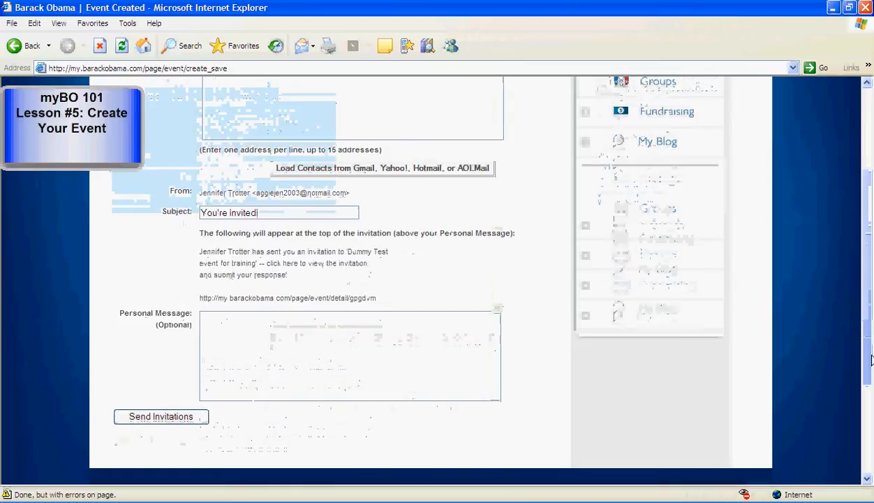
{"action": "left_click", "coordinate": [243, 343]}
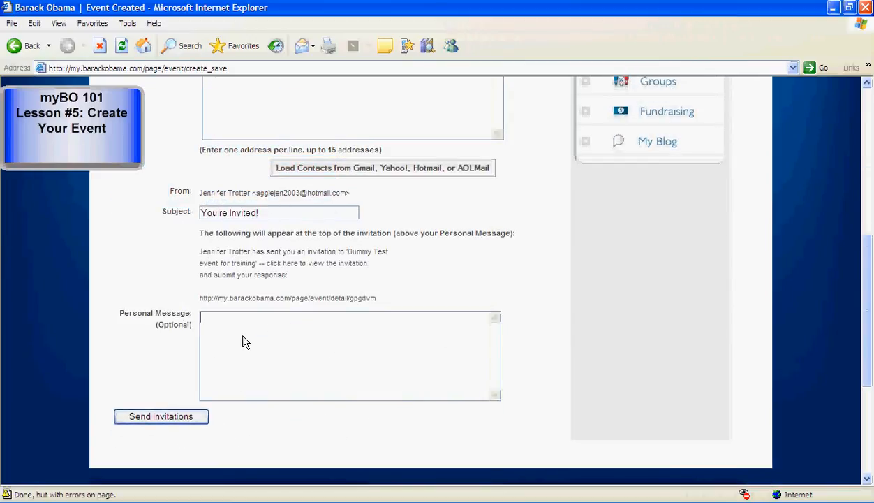